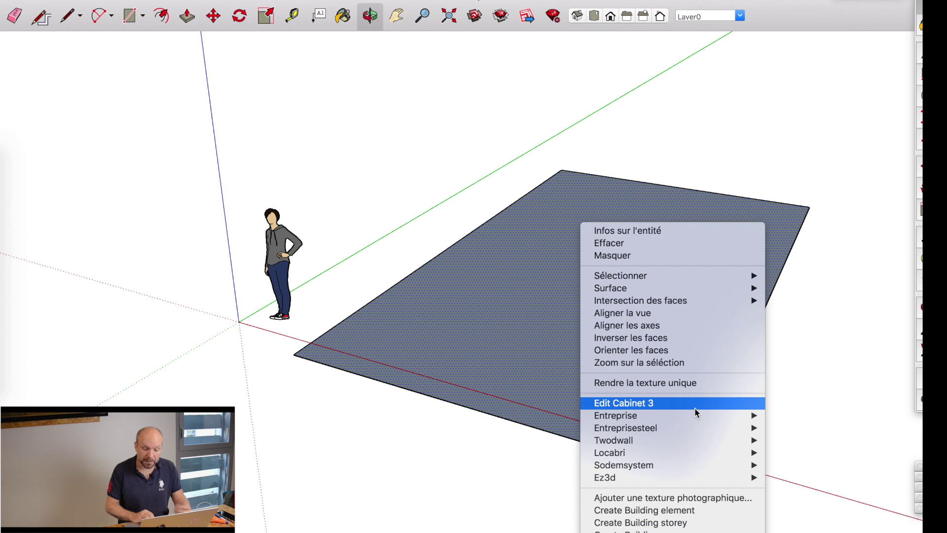
# Reverse the ground rectangle's face and make the rectangle a group.
pyautogui.click(686, 339)
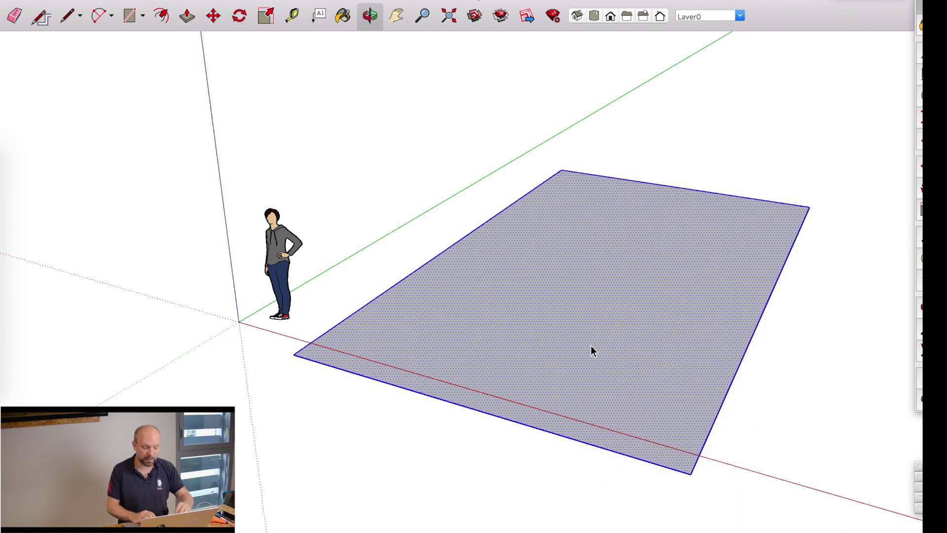
pyautogui.press('shift+super+a')
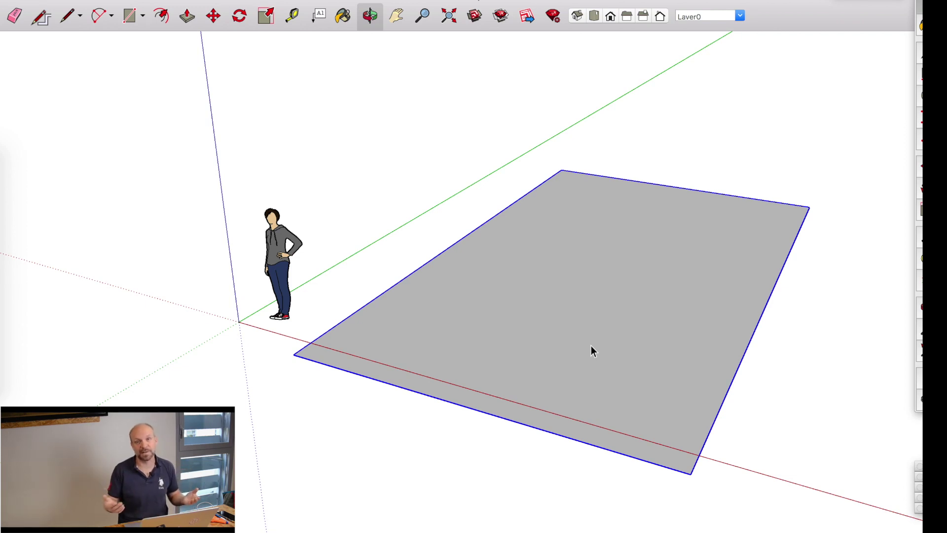
# Paint the ground rectangle with the bright red material from the model's colours.
pyautogui.press('b')
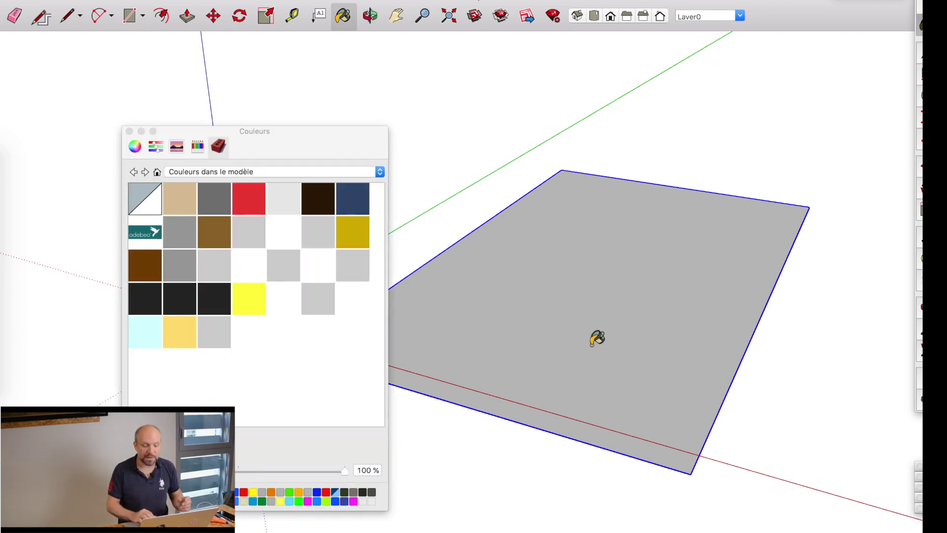
pyautogui.click(247, 204)
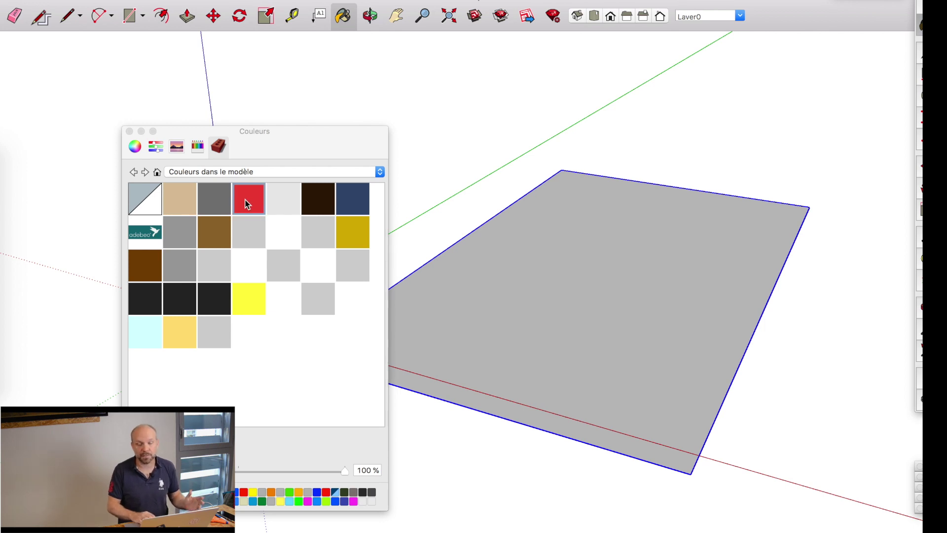
pyautogui.click(600, 290)
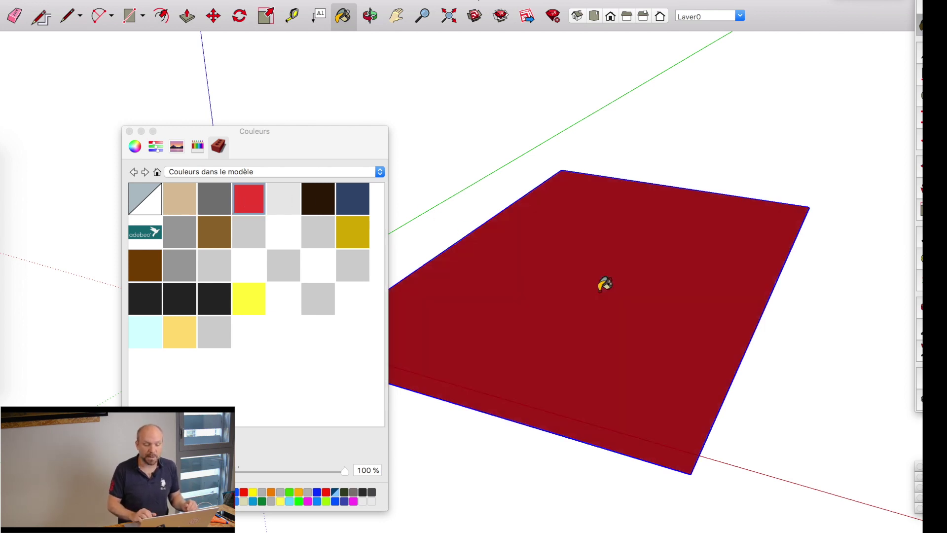
pyautogui.click(130, 131)
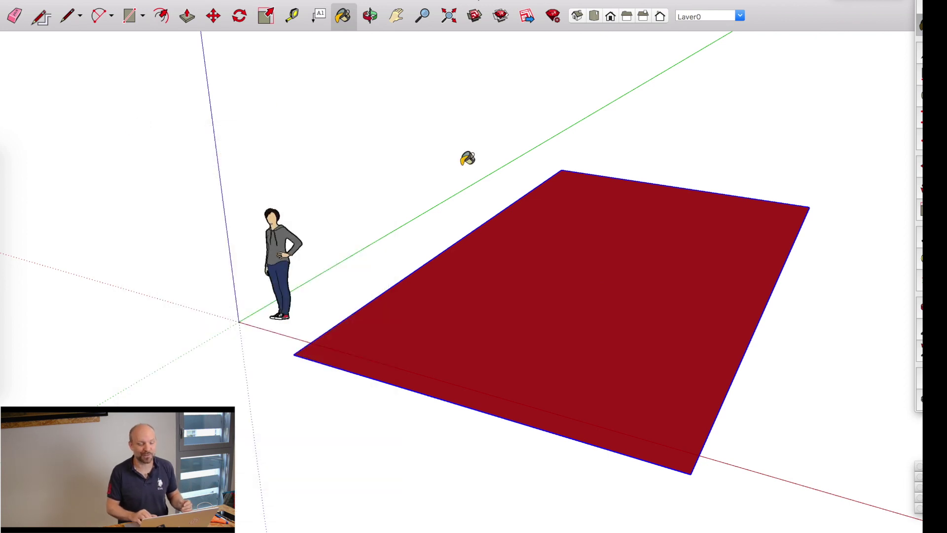
# Delete the standing human figure beside the origin.
pyautogui.press('space')
pyautogui.click(287, 309)
pyautogui.press('Delete')
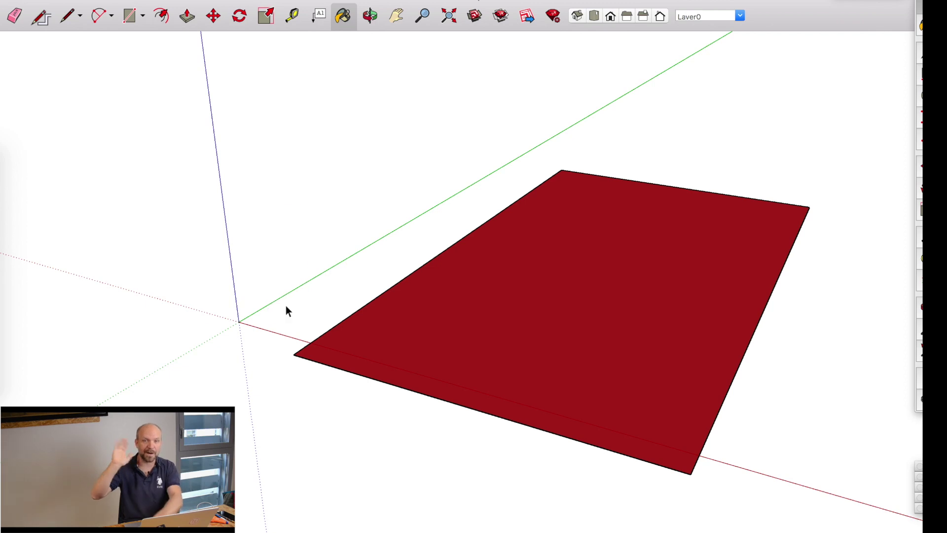
# Draw a small rectangle on the red ground and extrude it upward into a box.
pyautogui.press('r')
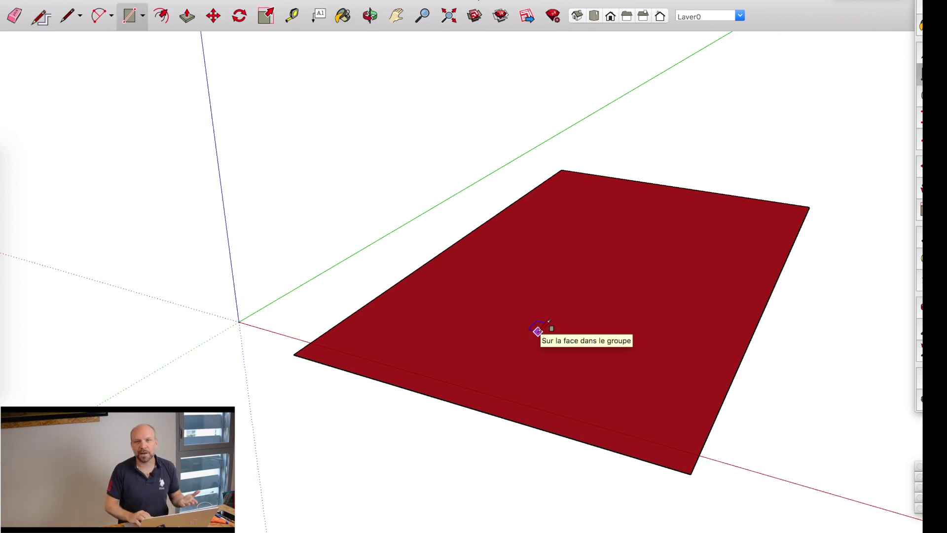
pyautogui.click(538, 330)
pyautogui.click(696, 297)
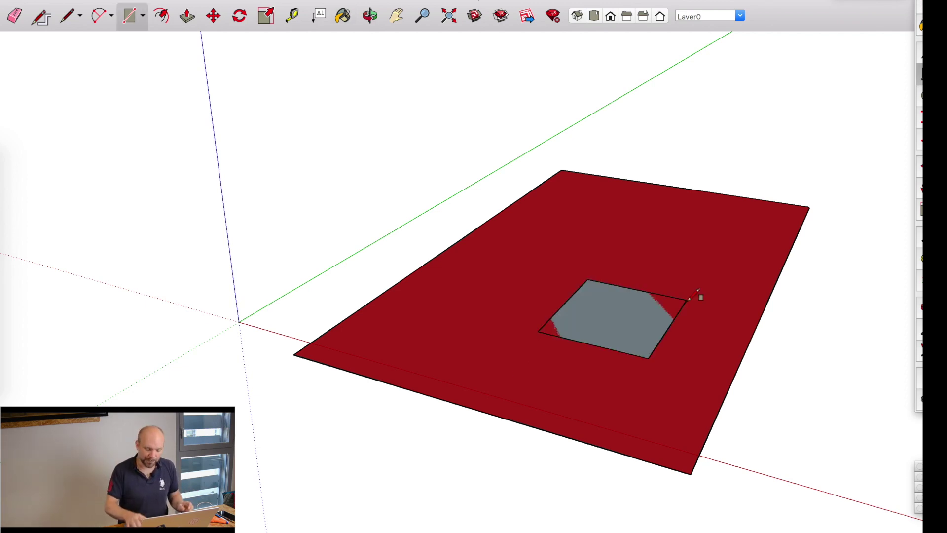
pyautogui.press('p')
pyautogui.click(624, 339)
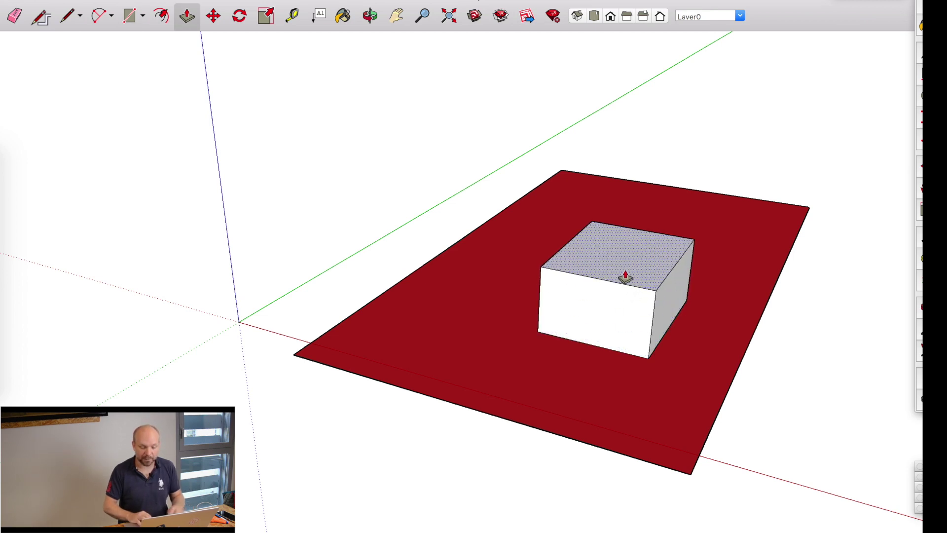
pyautogui.click(625, 277)
# Group the whole box and move it toward the ground's long edge nearest the green axis.
pyautogui.tripleClick(620, 321)
pyautogui.press('m')
pyautogui.click(617, 377)
pyautogui.click(521, 363)
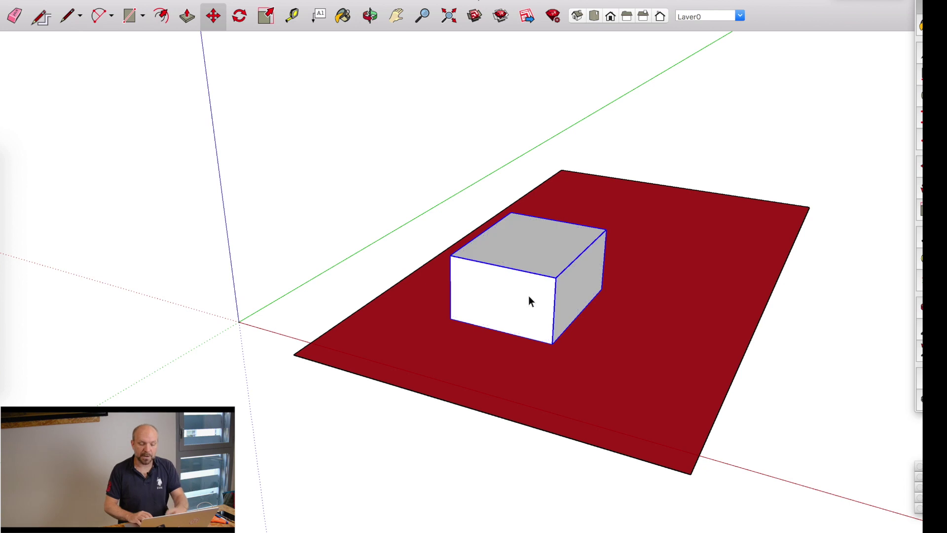
# Paint the box with the dark blue material from the model's colours, and deselect it.
pyautogui.press('b')
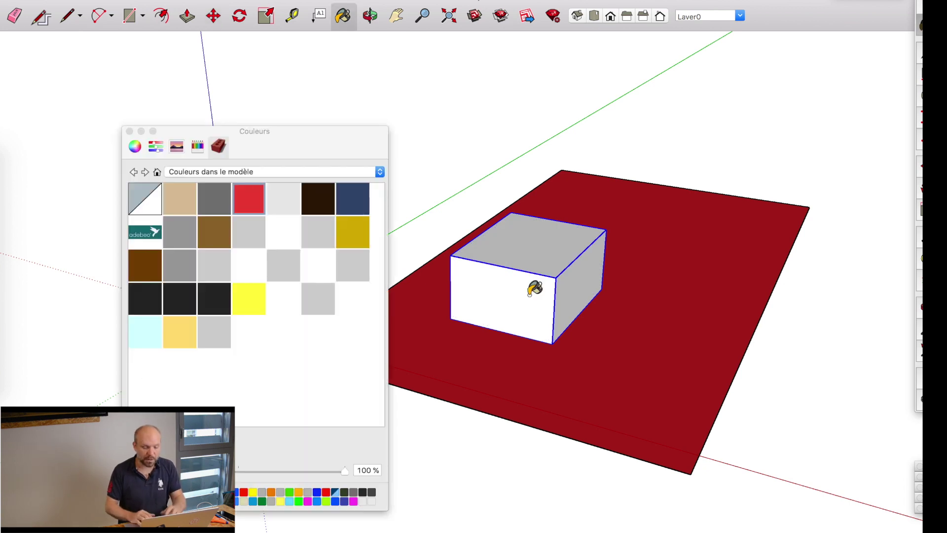
pyautogui.click(368, 211)
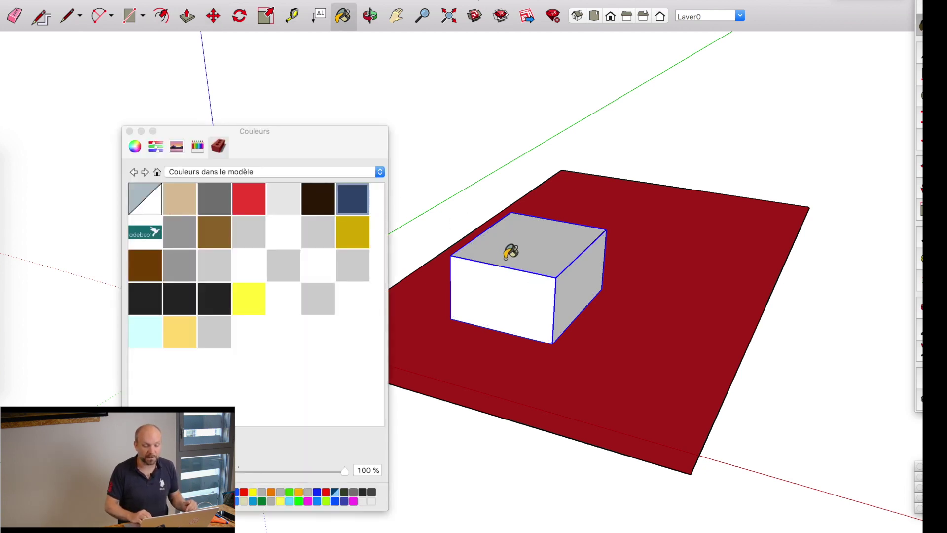
pyautogui.click(508, 256)
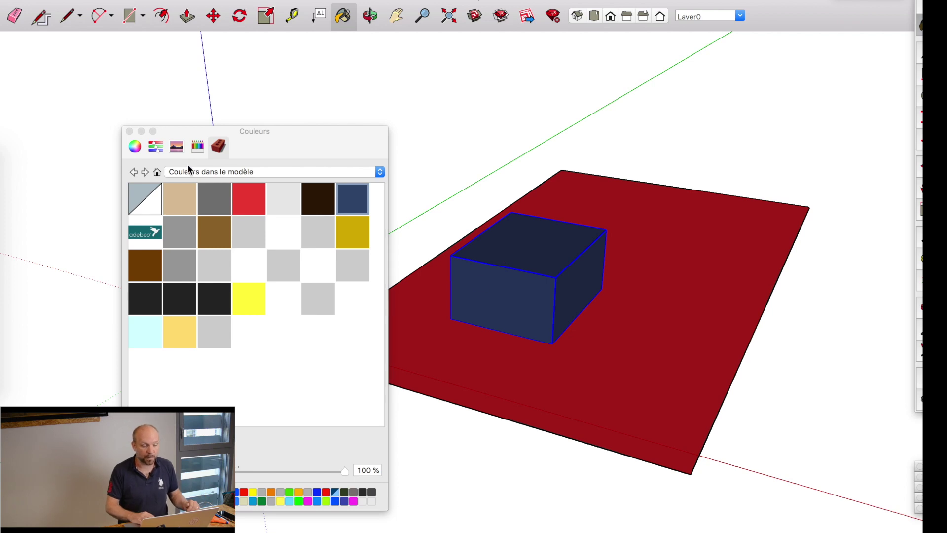
pyautogui.click(129, 132)
pyautogui.click(319, 219)
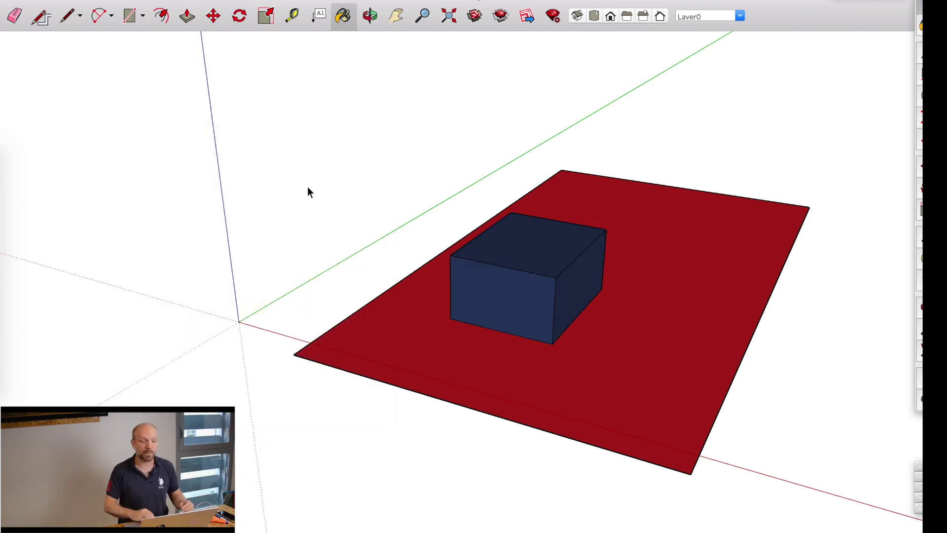
# Display the shadows to check how the box casts its shadow on the ground, and hide them again.
pyautogui.click(128, 0)
pyautogui.moveTo(173, 0)
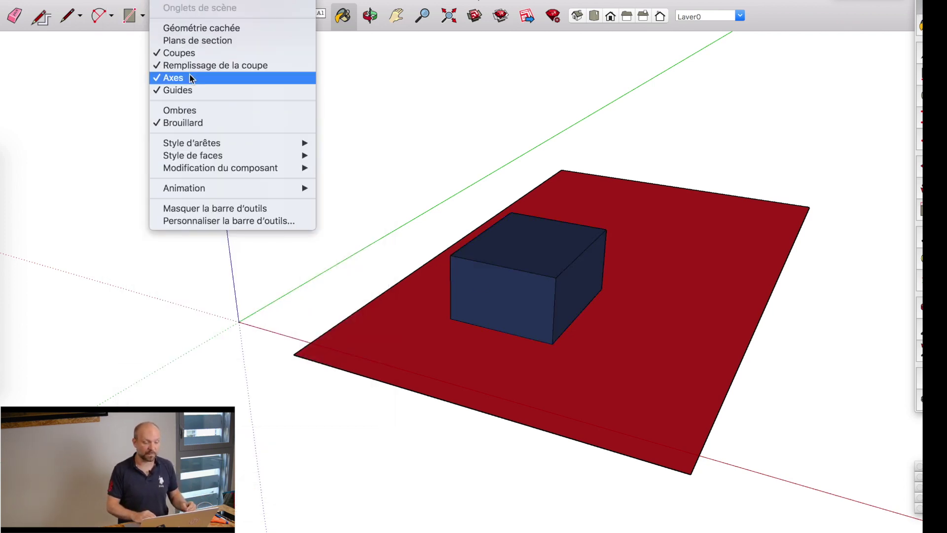
pyautogui.click(193, 111)
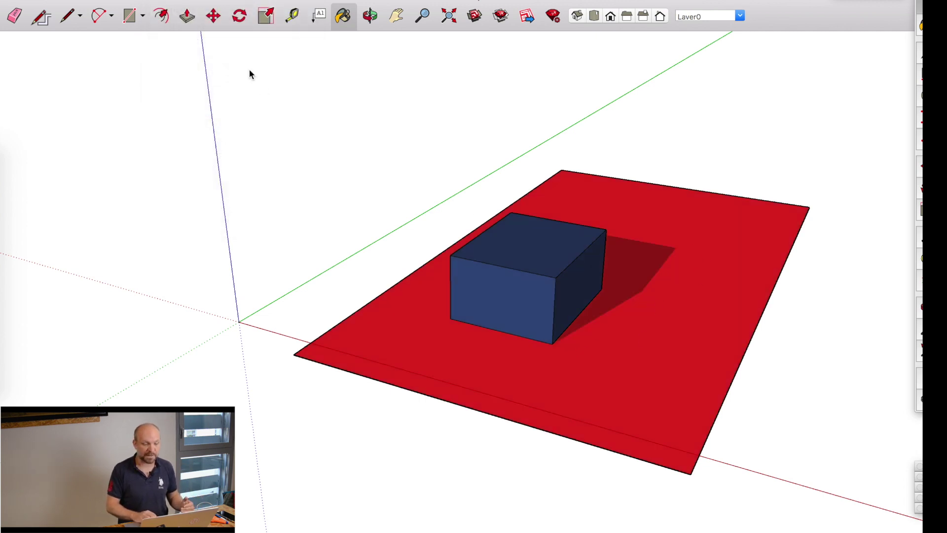
pyautogui.click(173, 0)
pyautogui.click(203, 109)
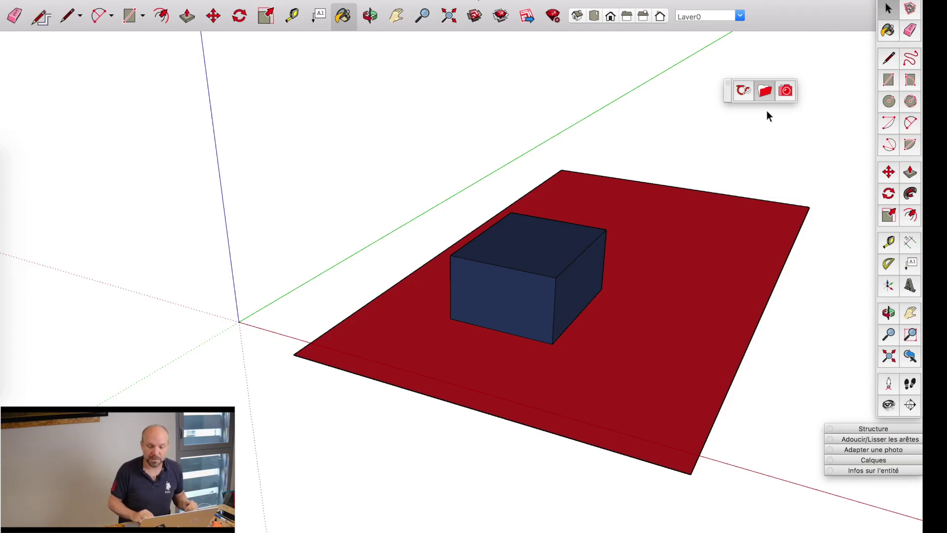
# Select the HDRI-Hub sky HDR_041_Path.sky.thea in the Thea browser and close the browser.
pyautogui.click(765, 94)
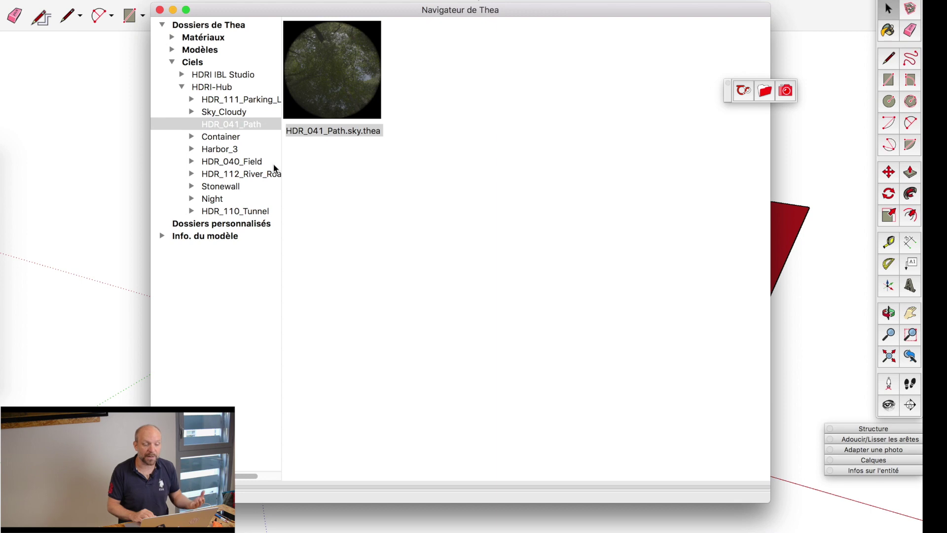
pyautogui.click(339, 92)
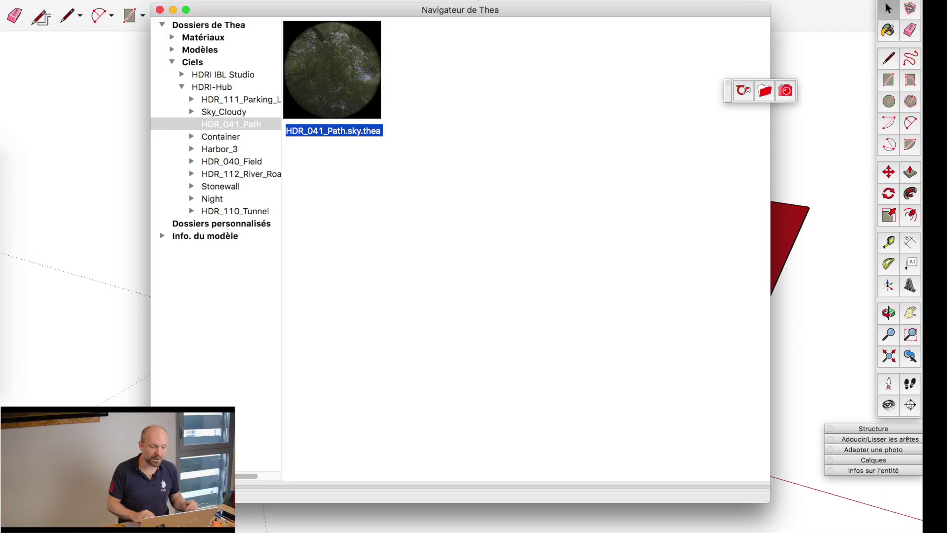
pyautogui.click(160, 10)
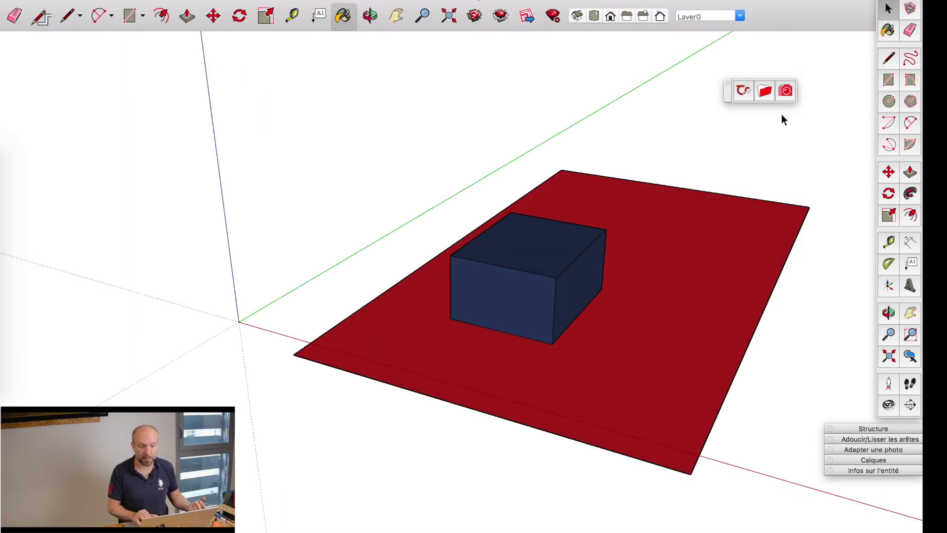
# Open the Thea render settings and bring up the Soleil parameters of the environment.
pyautogui.click(788, 93)
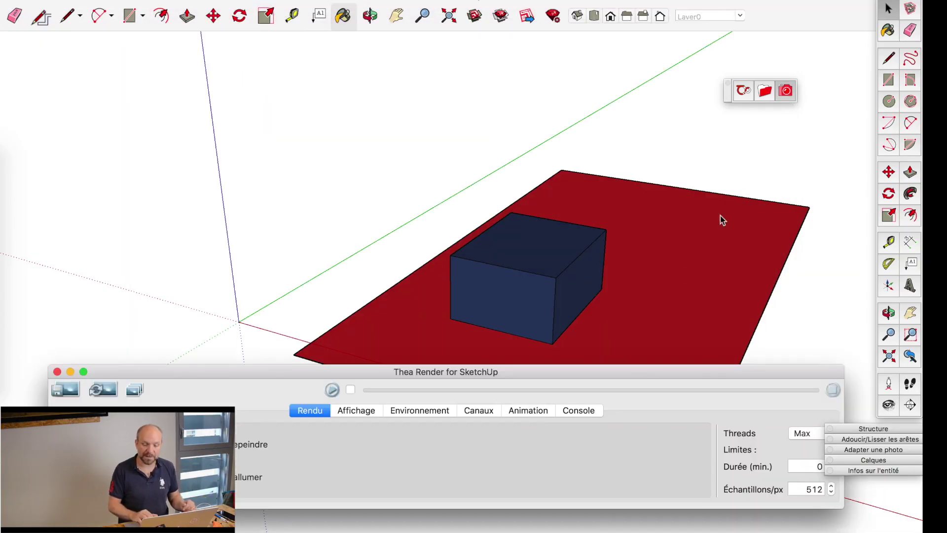
pyautogui.moveTo(605, 373); pyautogui.dragTo(605, 182)
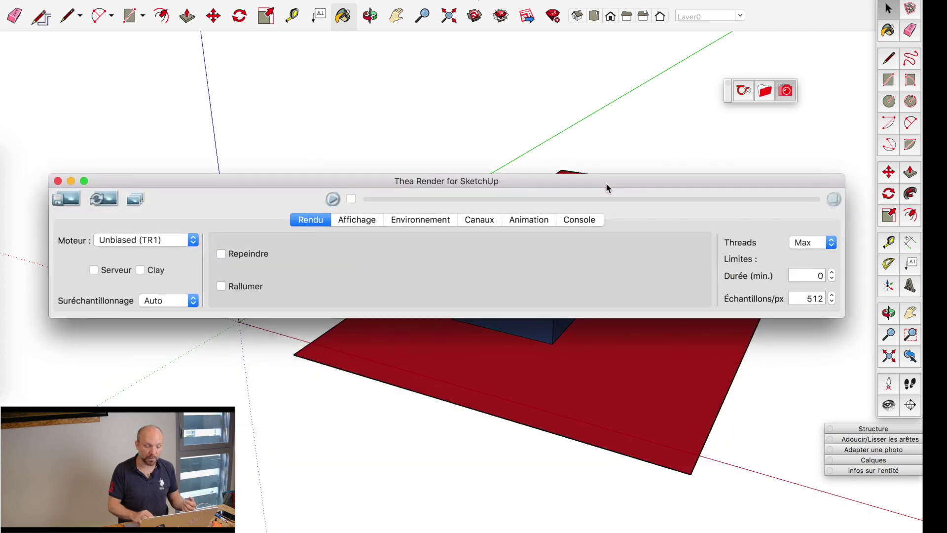
pyautogui.click(424, 220)
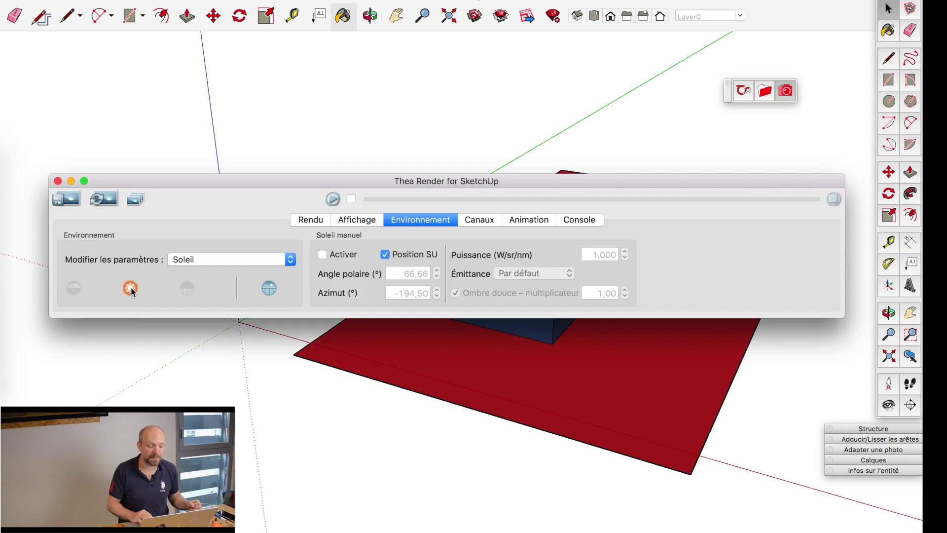
pyautogui.click(131, 289)
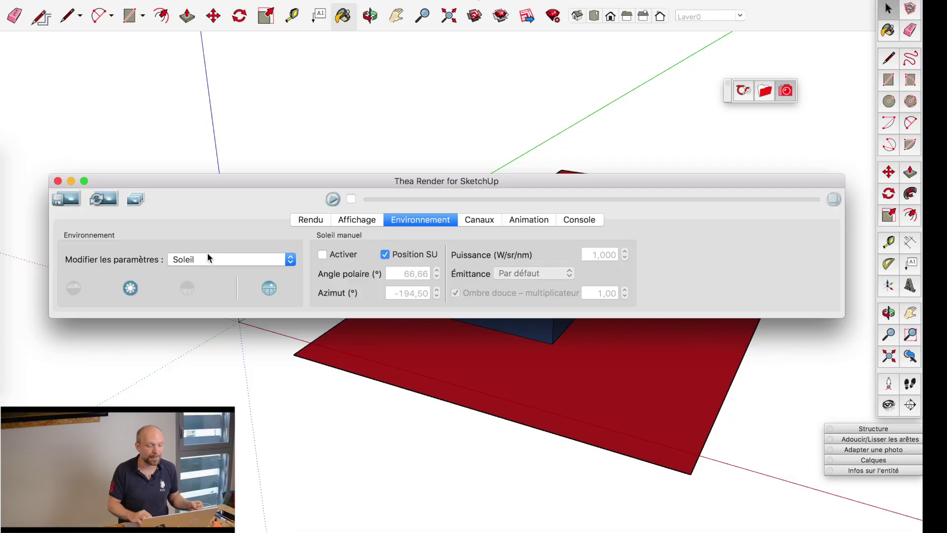
pyautogui.click(209, 257)
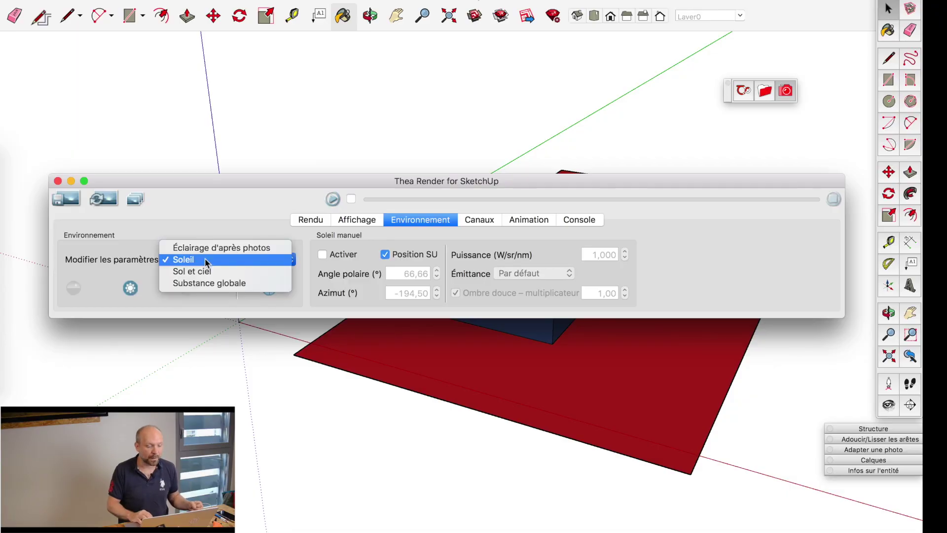
pyautogui.click(201, 261)
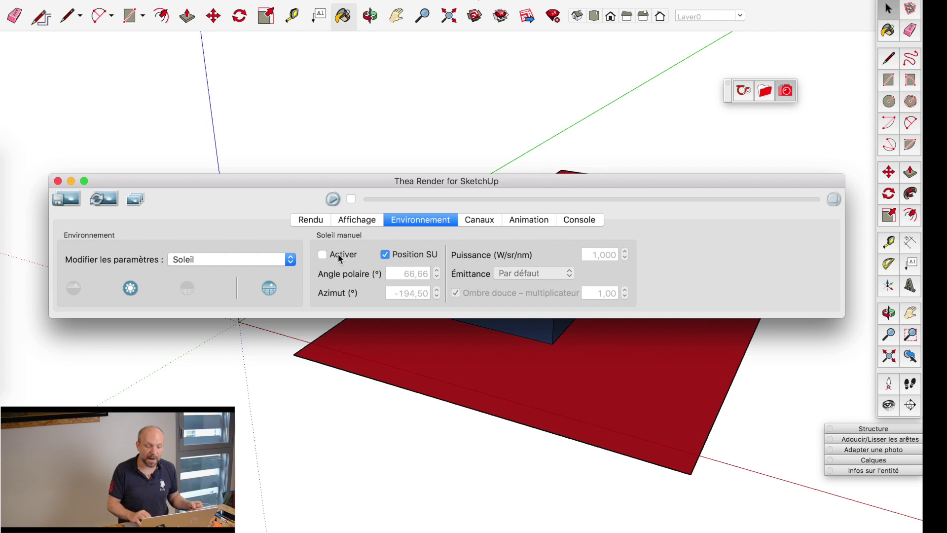
# Activate the manual sun and set its power to 4 W/sr/nm.
pyautogui.click(324, 254)
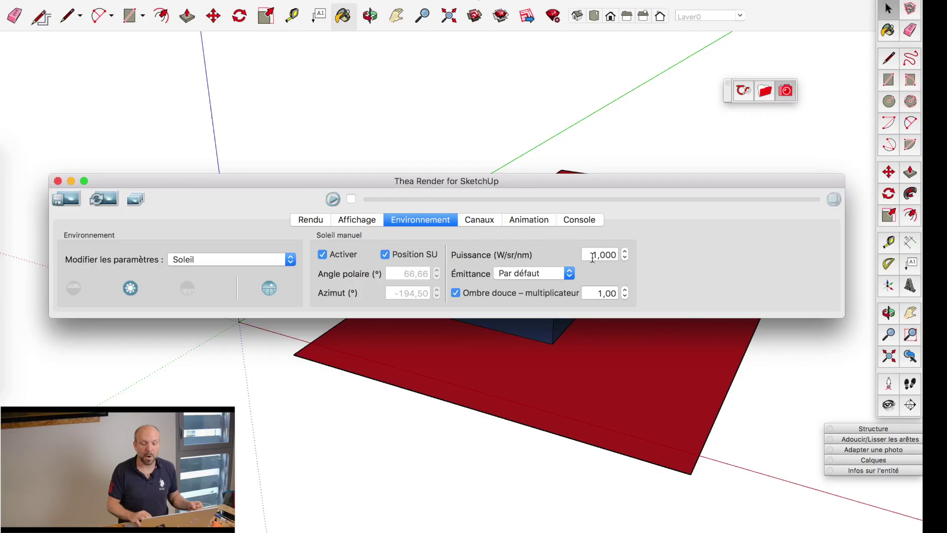
pyautogui.press('Tab')
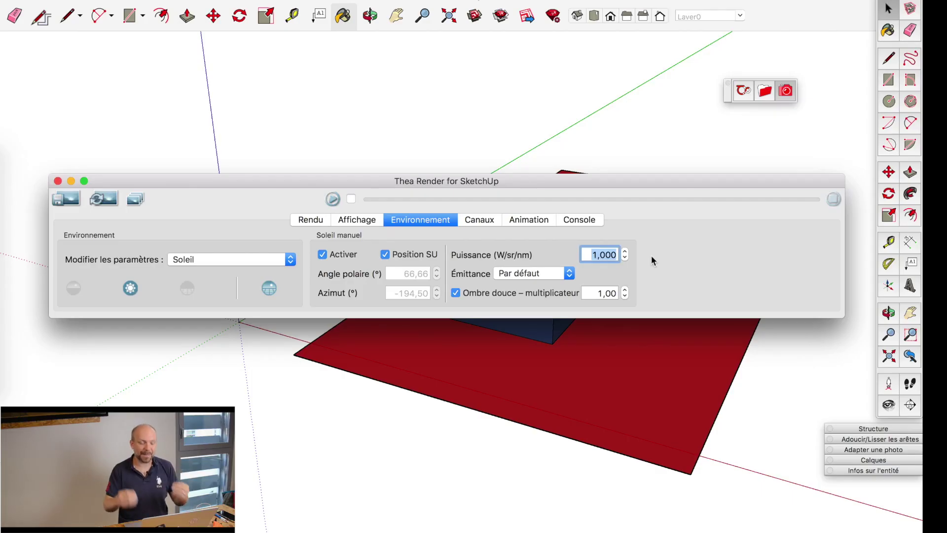
pyautogui.write('4')
pyautogui.press('Return')
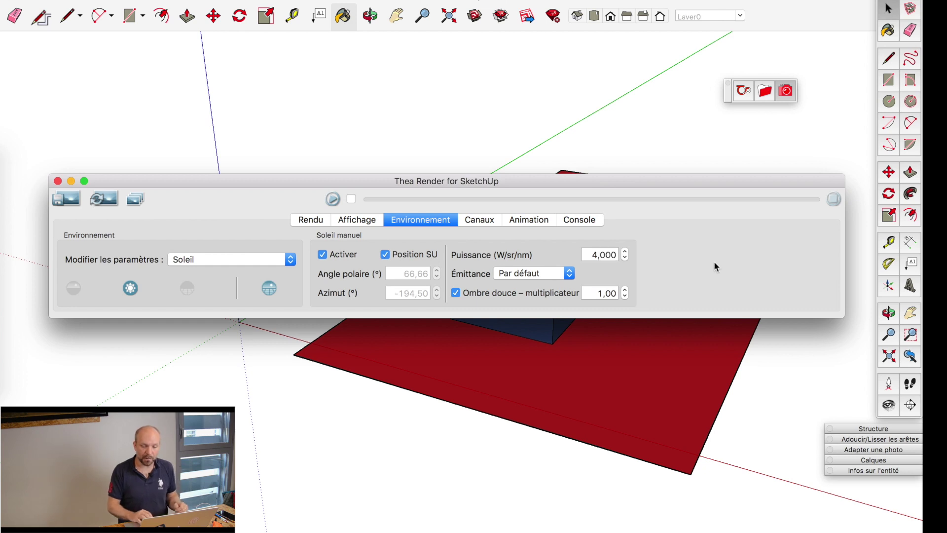
# Set the render engine to IR-Adaptive (AMC), render the scene and uncover the image to view it.
pyautogui.moveTo(768, 181); pyautogui.dragTo(763, 344)
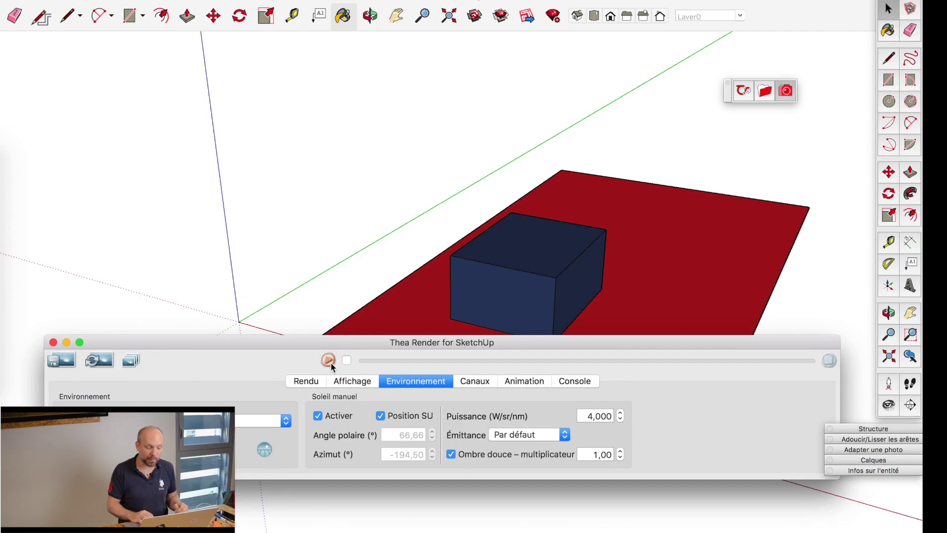
pyautogui.click(305, 381)
pyautogui.click(143, 401)
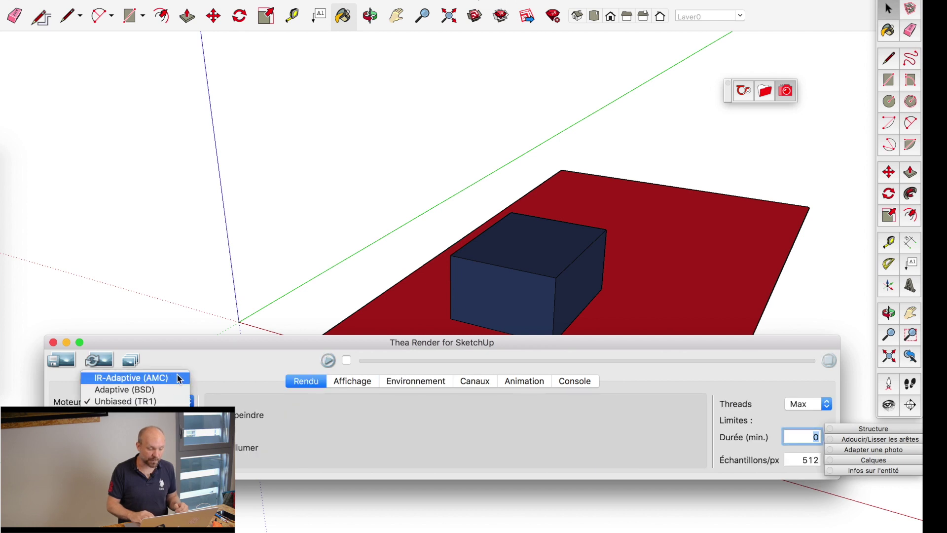
pyautogui.click(178, 379)
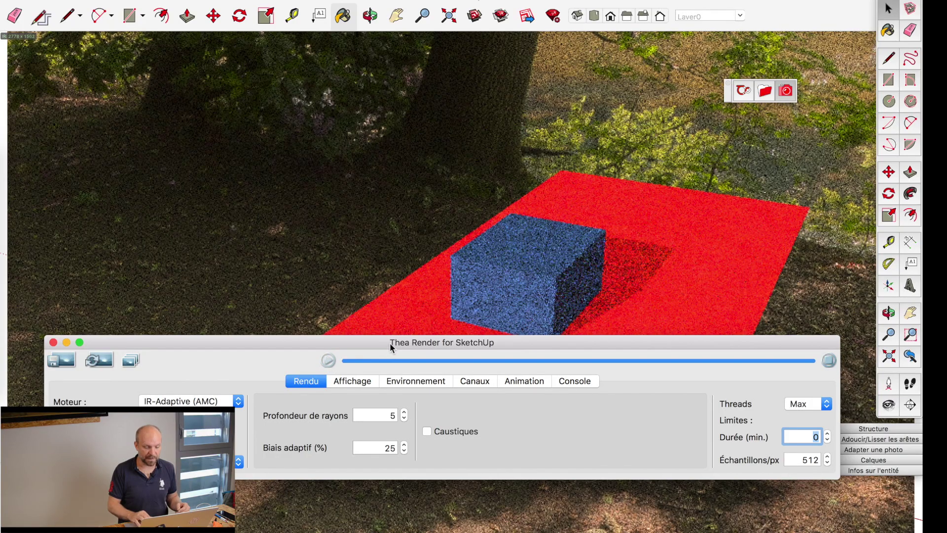
pyautogui.moveTo(391, 340)
pyautogui.mouseDown()
pyautogui.moveTo(345, 487)
pyautogui.moveTo(368, 467)
pyautogui.mouseUp()
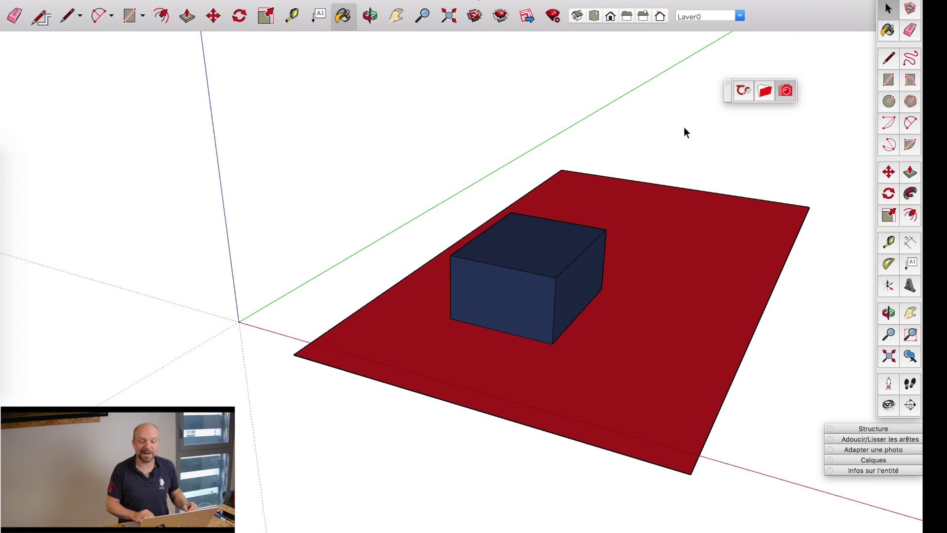
# Pick the red ground's material with the Thea tool and open it in the Thea material editor.
pyautogui.click(744, 90)
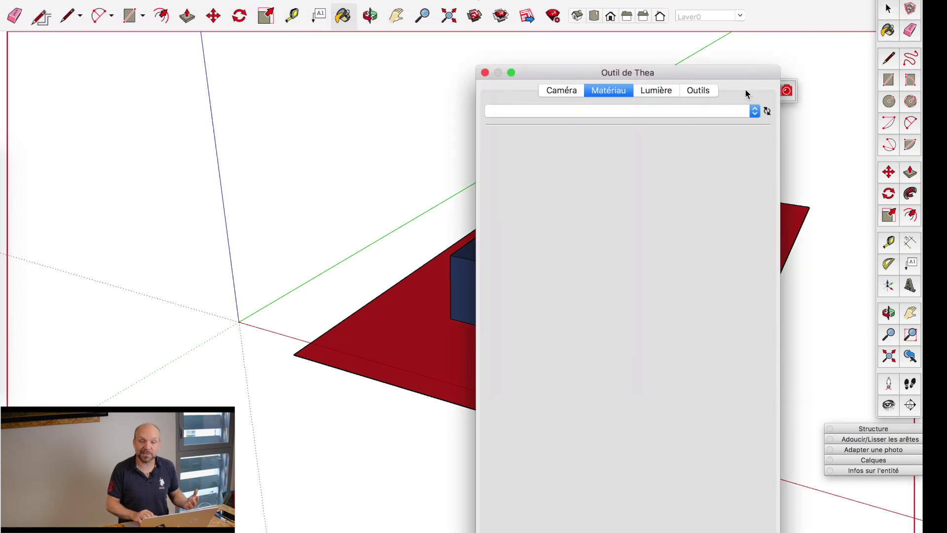
pyautogui.click(363, 344)
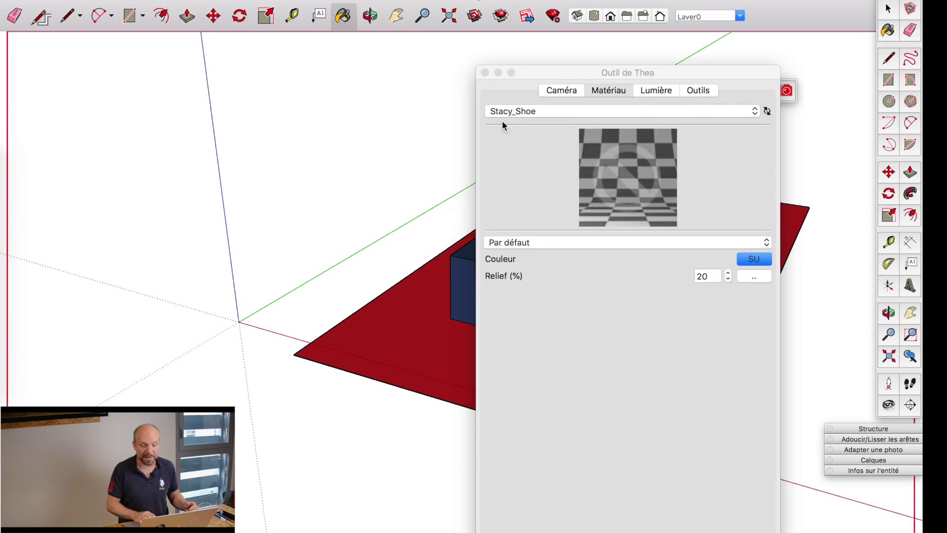
pyautogui.click(407, 328)
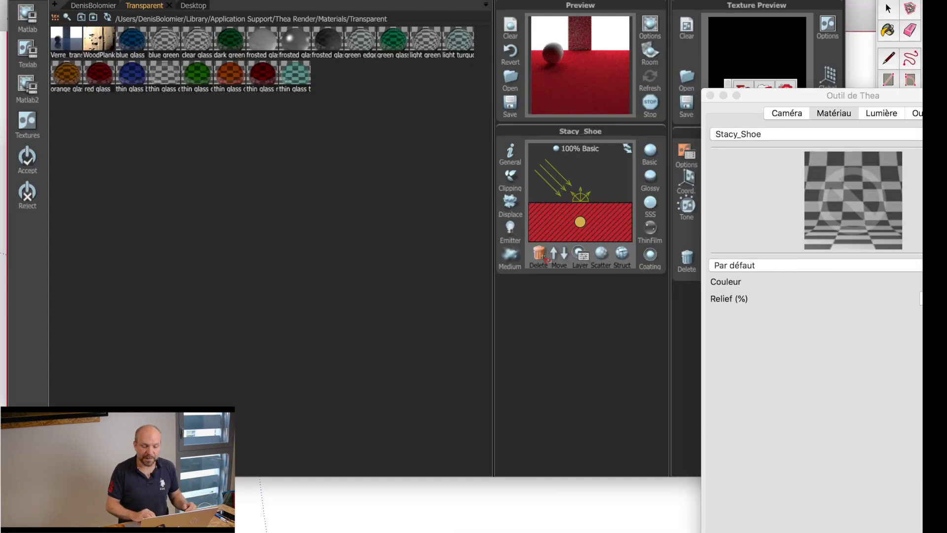
# Add a Thin Film layer to the Stacy_Shoe material and delete its Basic layer.
pyautogui.click(653, 235)
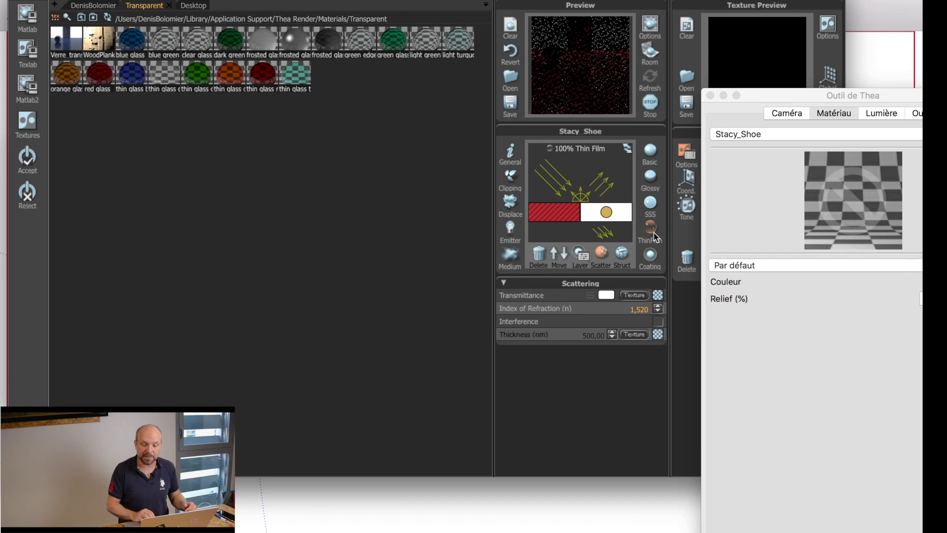
pyautogui.click(554, 213)
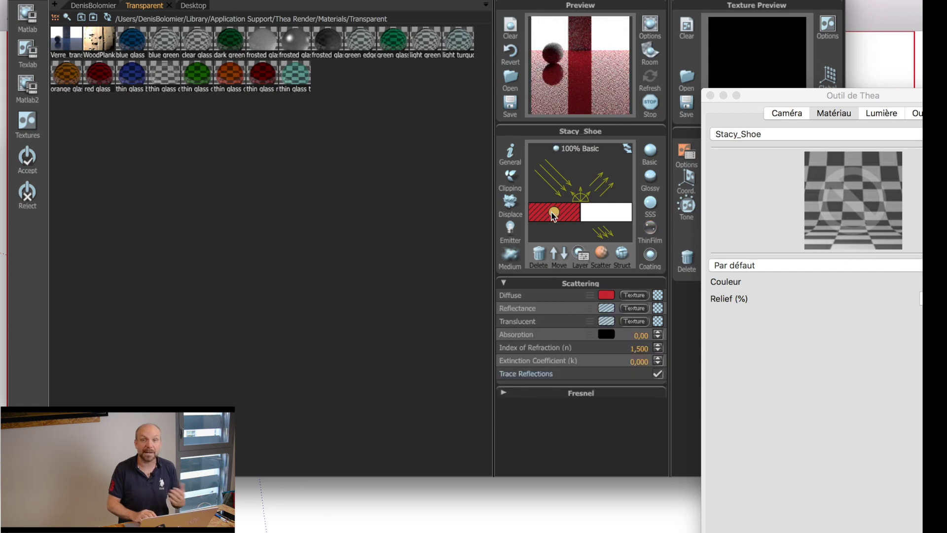
pyautogui.click(536, 255)
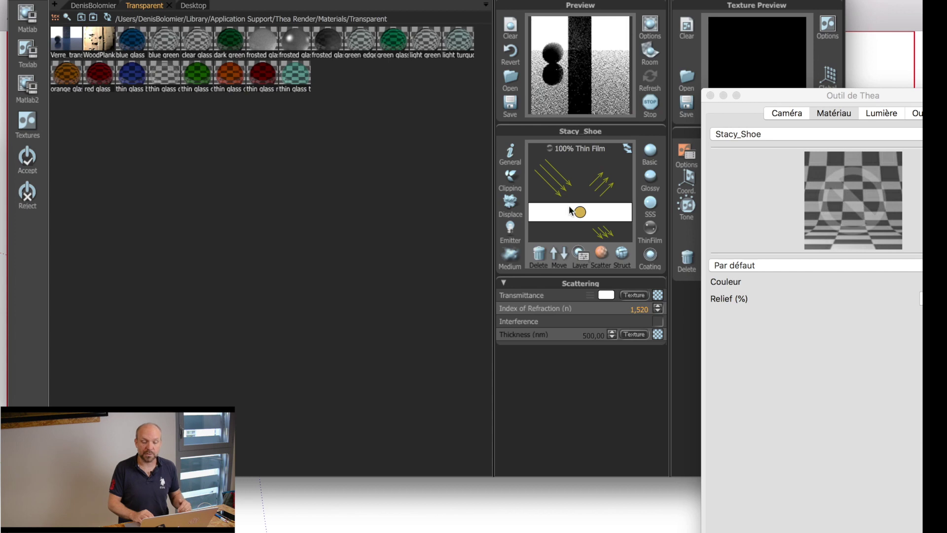
# Set the Thin Film layer's index of refraction to 1.
pyautogui.doubleClick(622, 311)
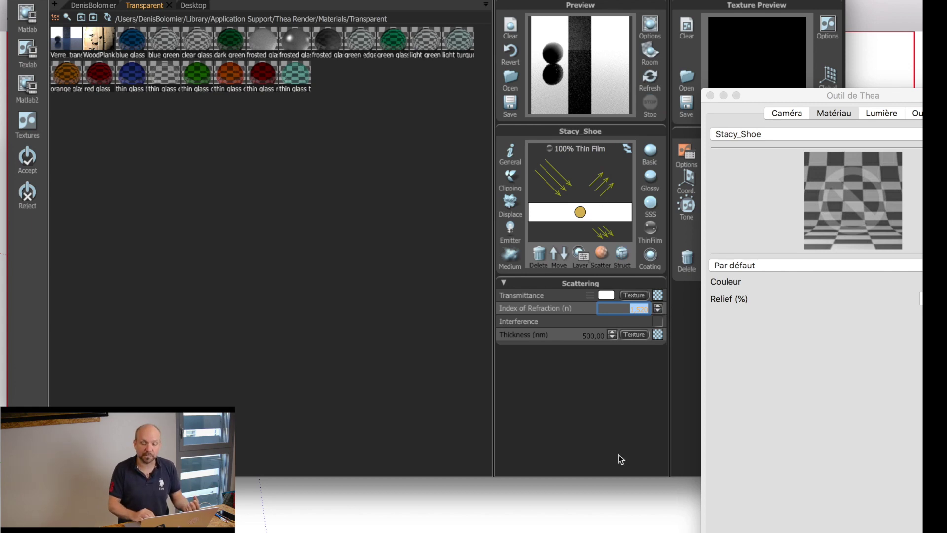
pyautogui.write('1')
pyautogui.press('Return')
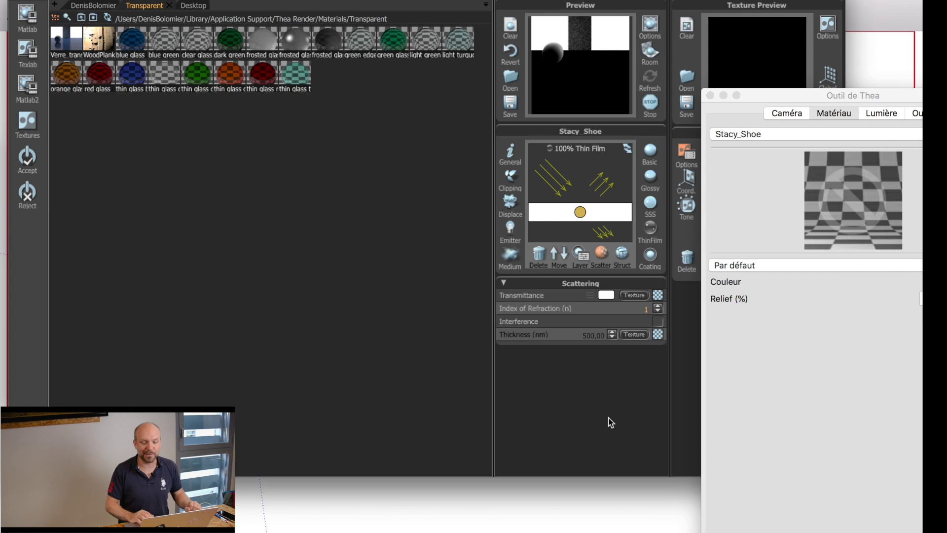
# Enable Shadow Catcher in the ground material's general settings, accept the material and close the Thea tool window.
pyautogui.click(511, 156)
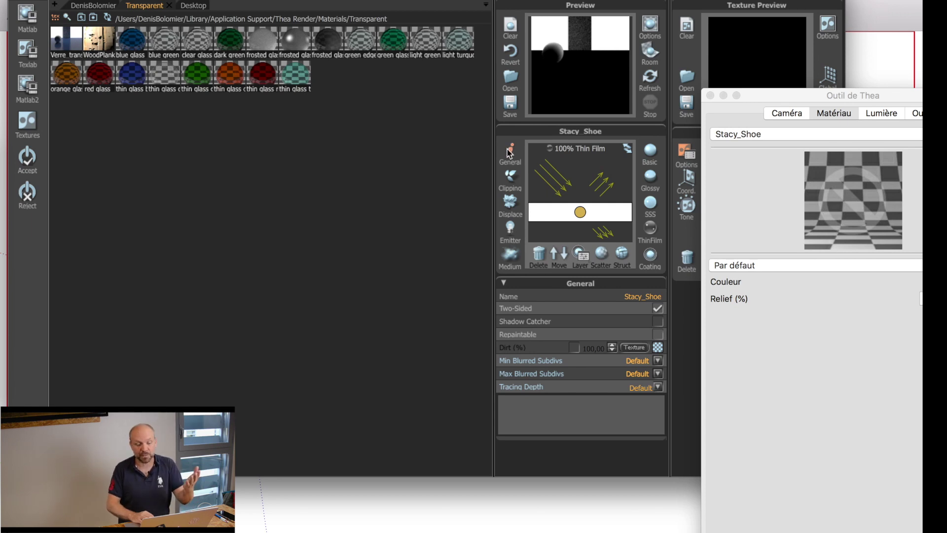
pyautogui.click(658, 321)
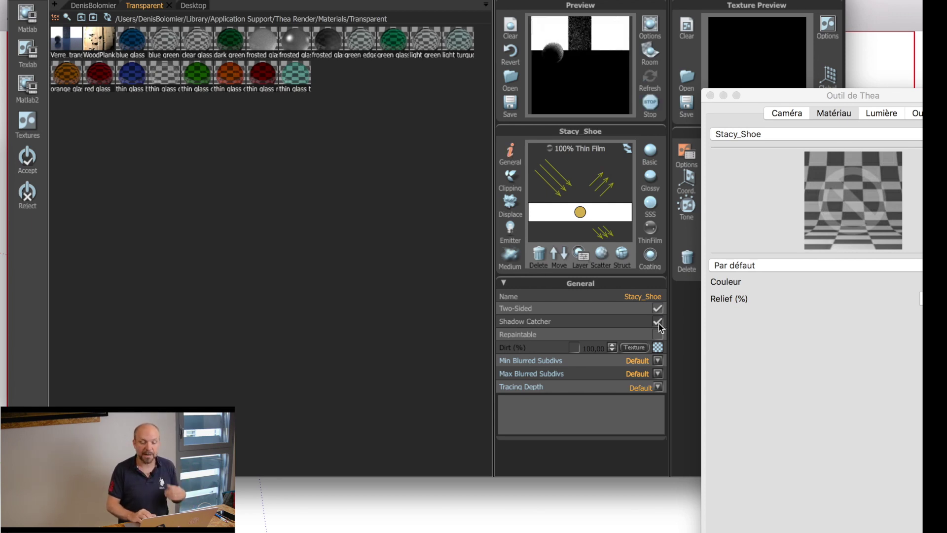
pyautogui.click(26, 166)
pyautogui.moveTo(822, 99); pyautogui.dragTo(808, 124)
pyautogui.click(697, 120)
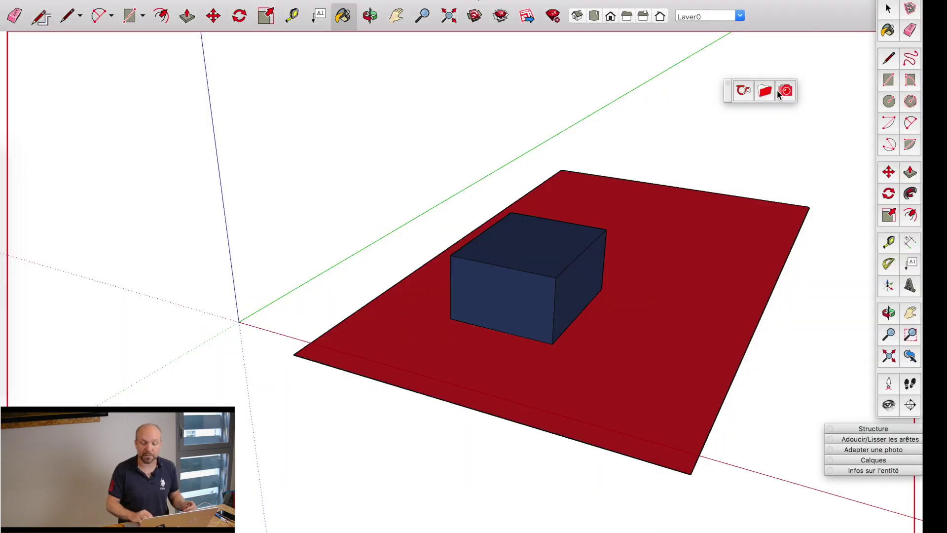
# Render the scene in Thea and pan the camera to reposition the blue box against the HDRI background.
pyautogui.click(786, 90)
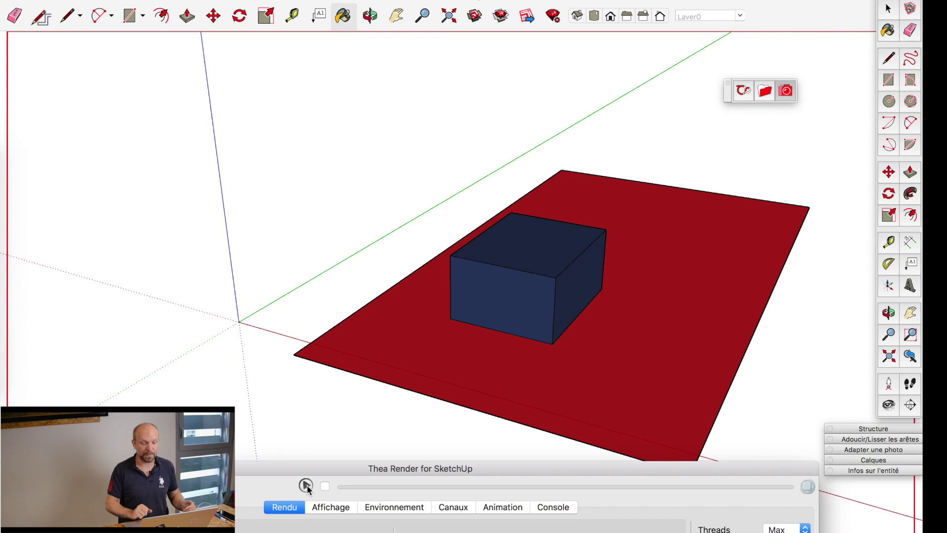
pyautogui.click(306, 486)
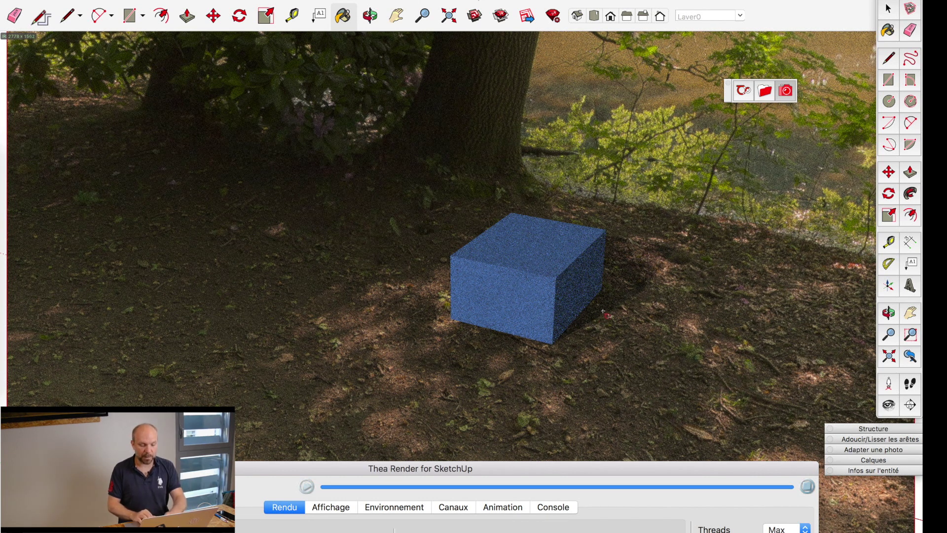
pyautogui.press('h')
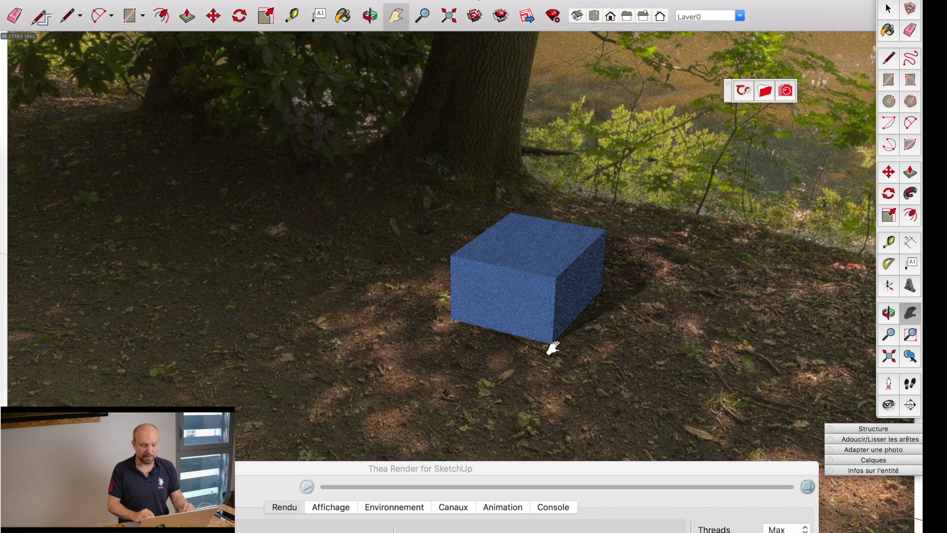
pyautogui.moveTo(550, 345); pyautogui.dragTo(552, 348)
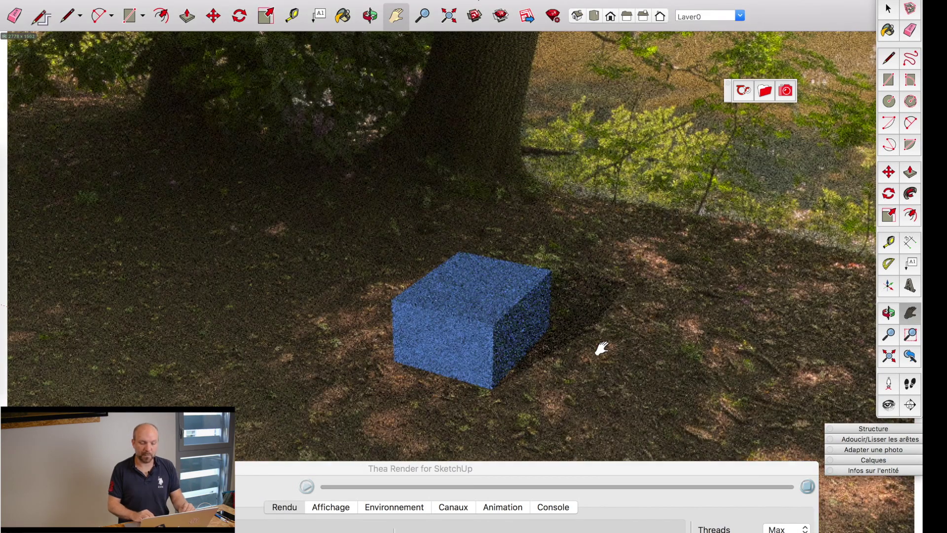